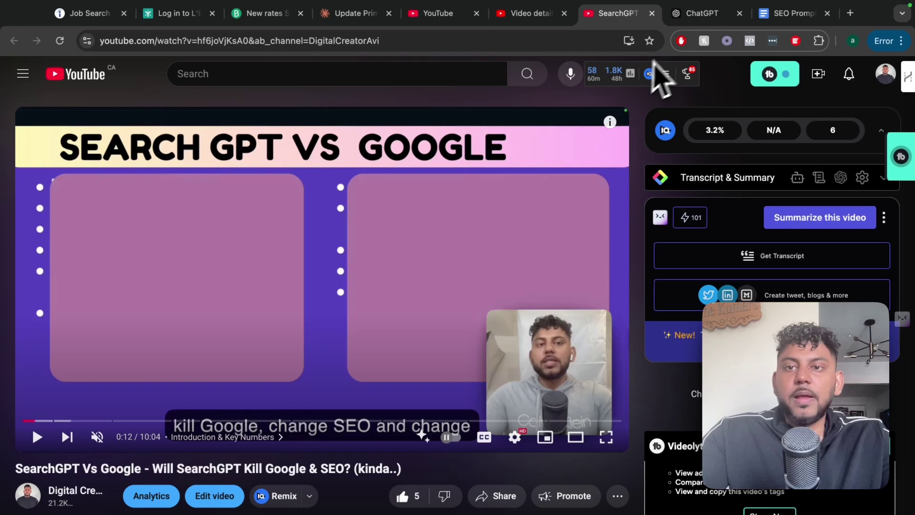
# Switch from the YouTube video to the ChatGPT 4o tab, where an empty prompt box is waiting.
pyautogui.click(692, 17)
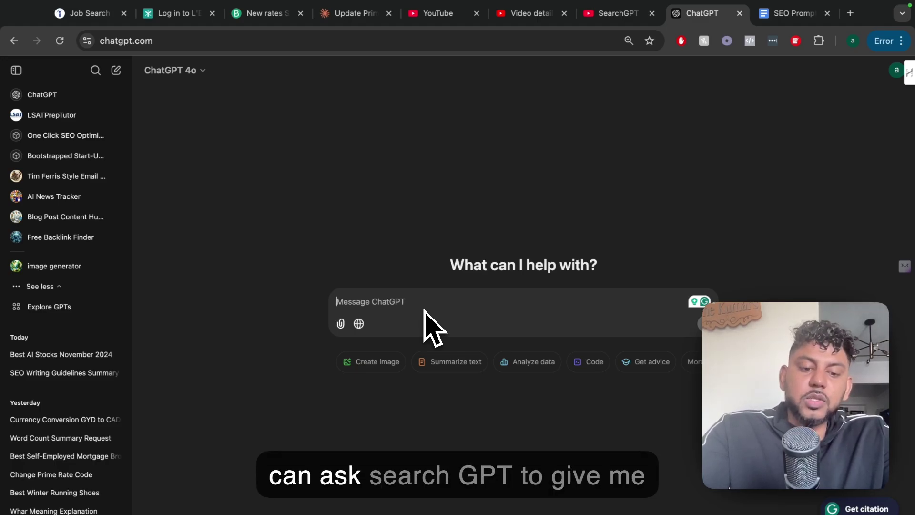
# With web search on, ask for the best AI stocks to invest in 2024 and review the sourced answer.
pyautogui.click(359, 324)
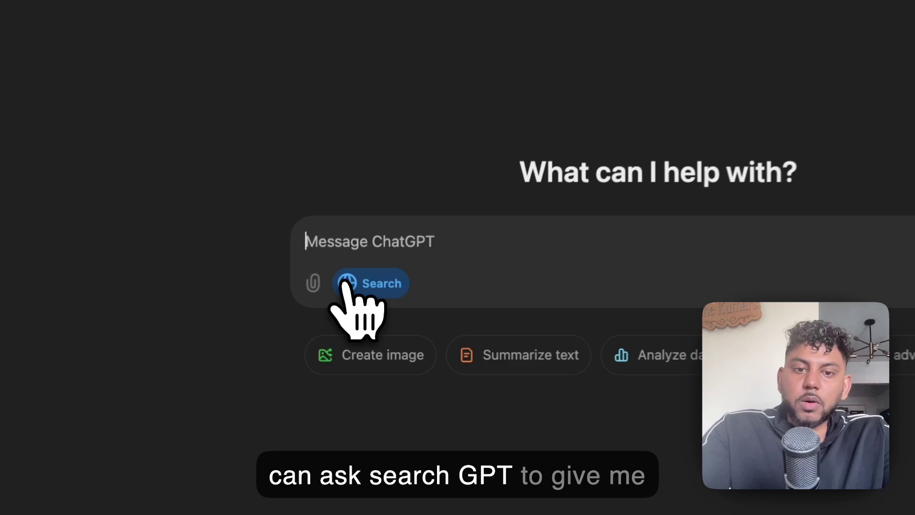
pyautogui.write('give')
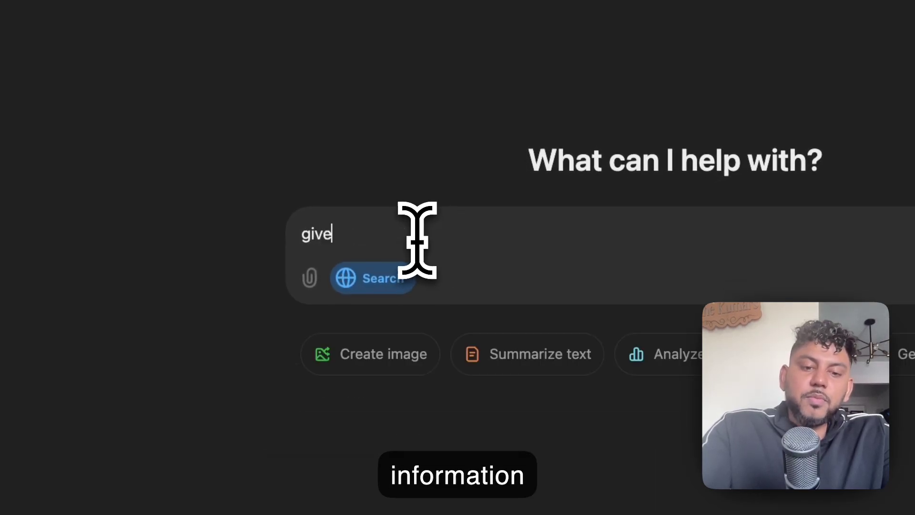
pyautogui.write(' me information abo')
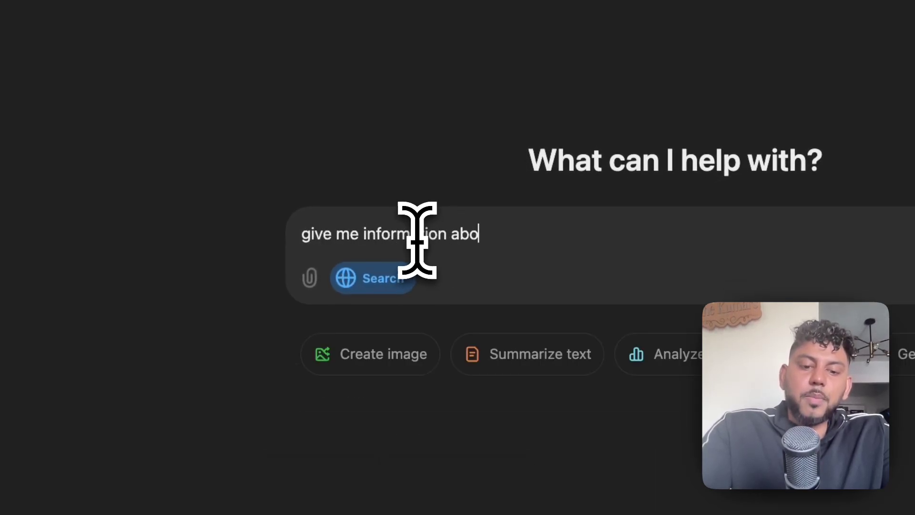
pyautogui.write('ut the best a stocks to invest in 202')
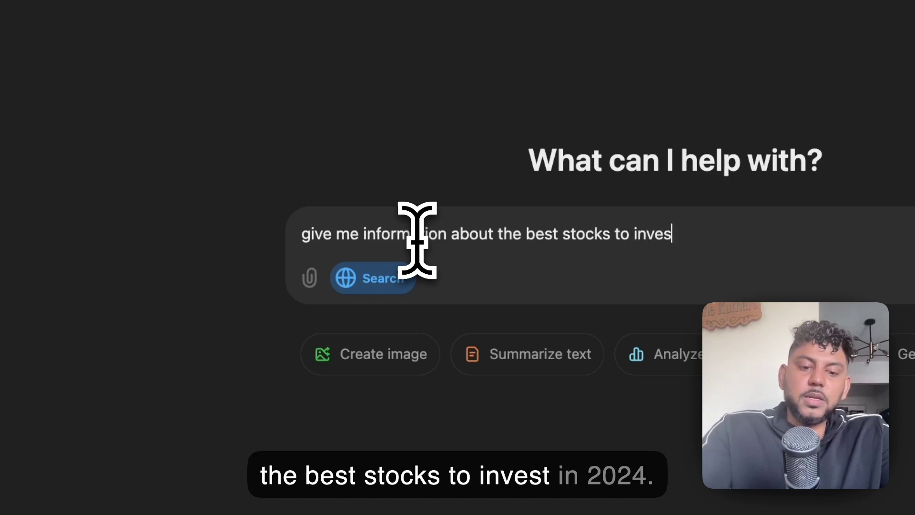
pyautogui.write('4')
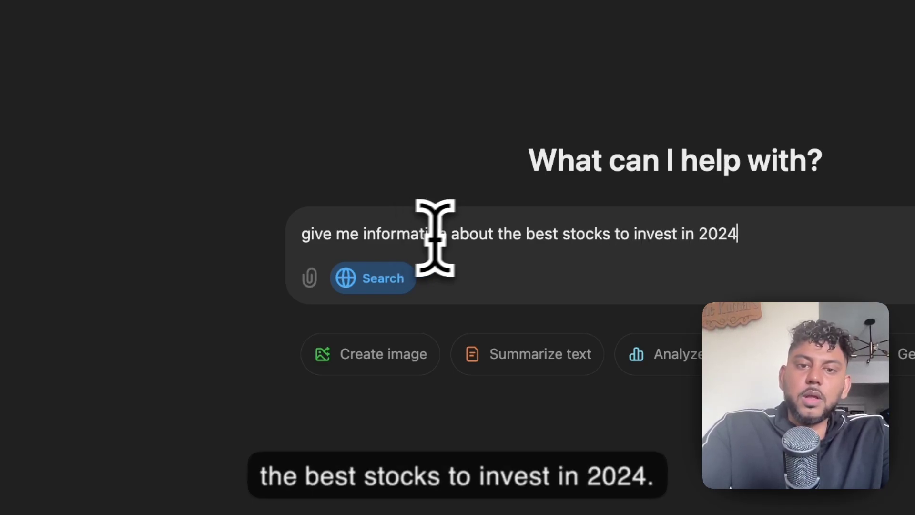
pyautogui.click(560, 233)
pyautogui.write('ai')
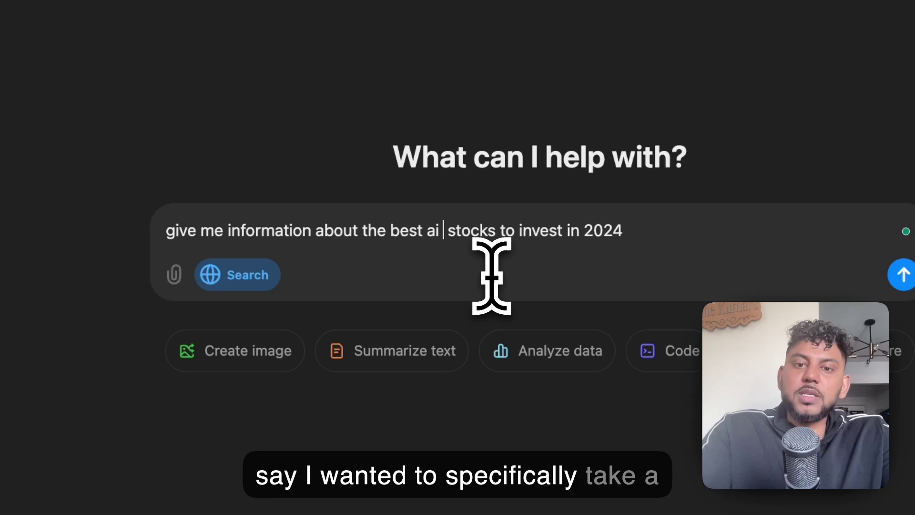
pyautogui.press('Return')
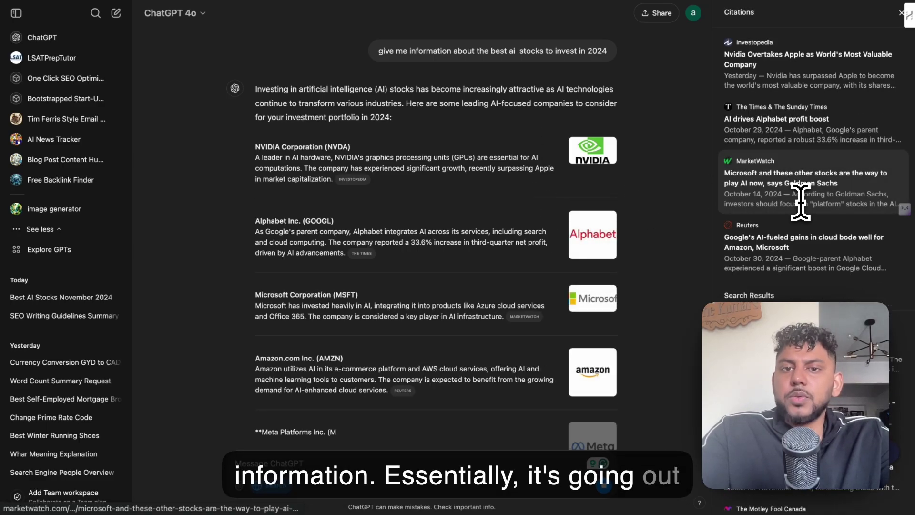
pyautogui.scroll(-1, 801, 203)
pyautogui.scroll(-1, 801, 202)
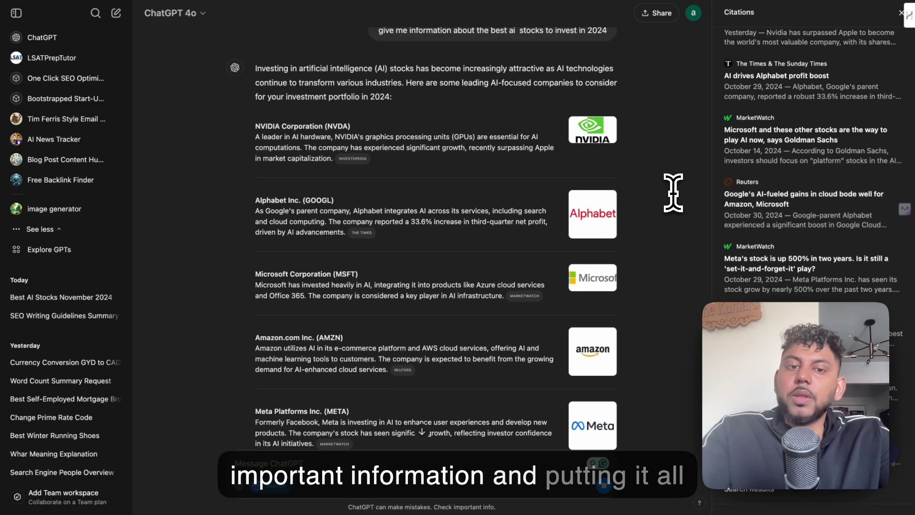
pyautogui.scroll(-10, 673, 192)
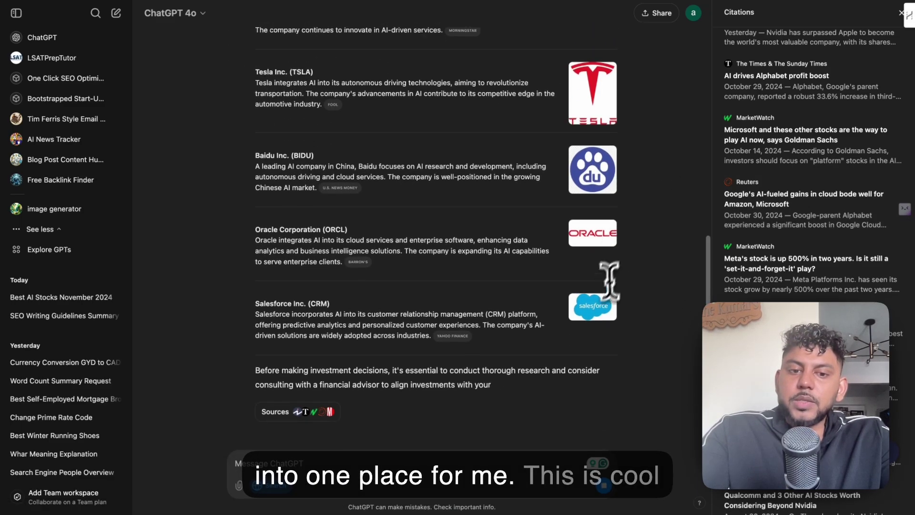
pyautogui.scroll(8, 596, 281)
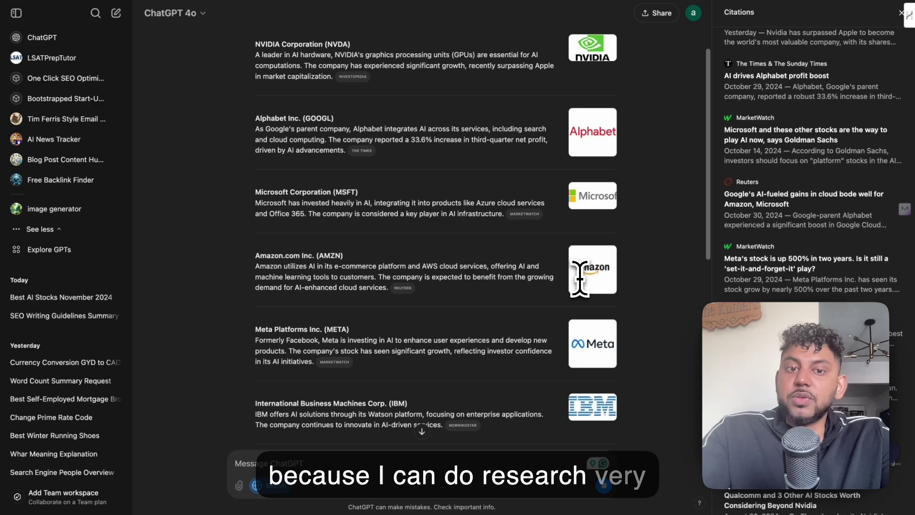
pyautogui.scroll(4, 579, 281)
pyautogui.scroll(-12, 580, 285)
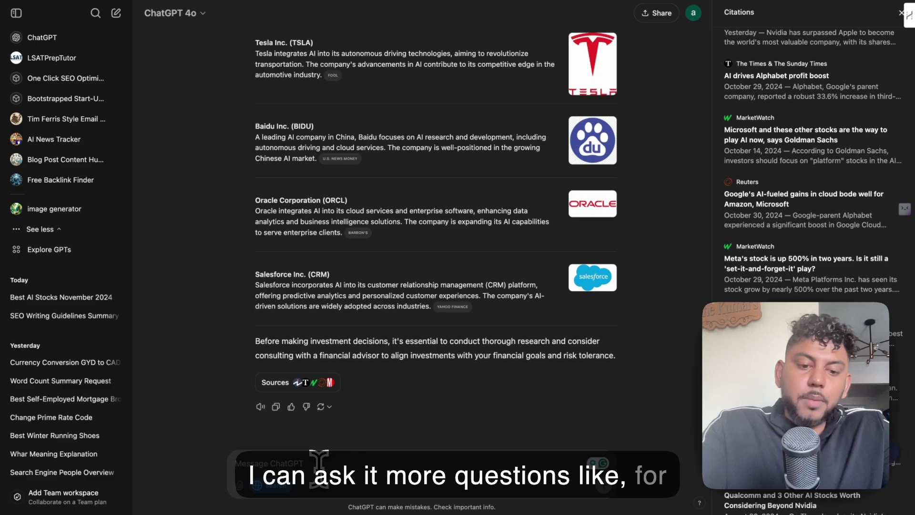
# Ask which of these stocks had the biggest increase and the biggest decrease.
pyautogui.write('which one of thesest')
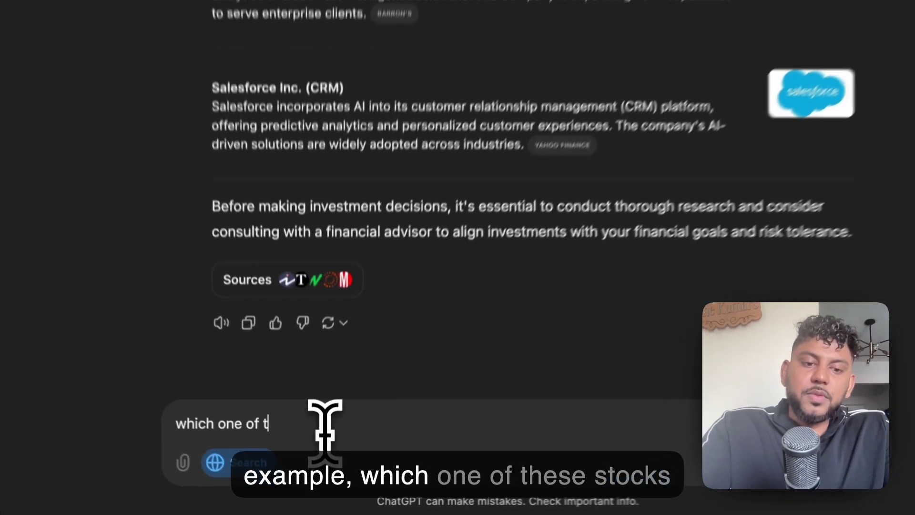
pyautogui.write('ocks had the biggest')
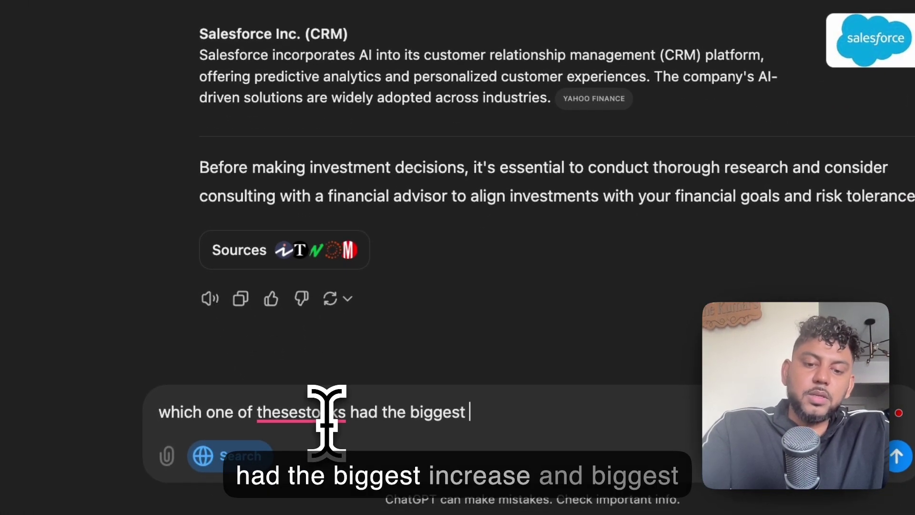
pyautogui.write(' increase and biggest ')
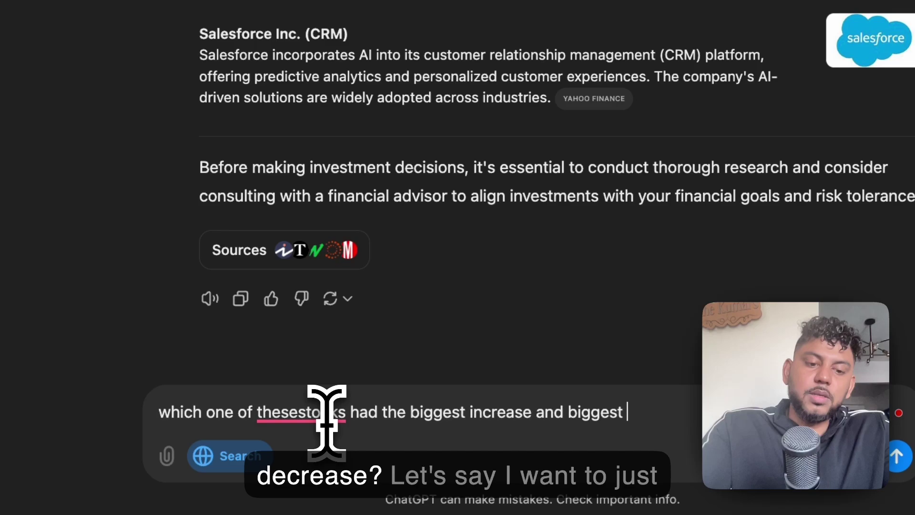
pyautogui.write('decrease')
pyautogui.press('Return')
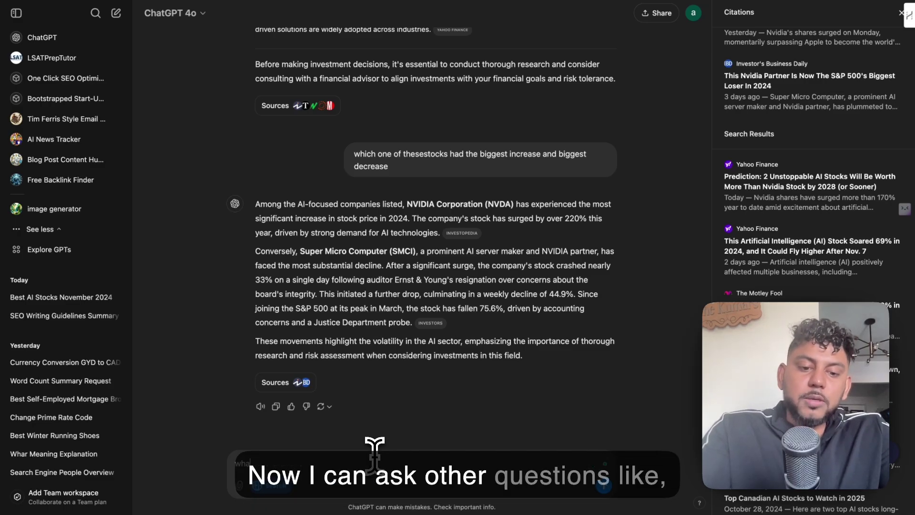
# Ask about the best emerging AI stocks and read the list through Arista Networks.
pyautogui.write('e of the ')
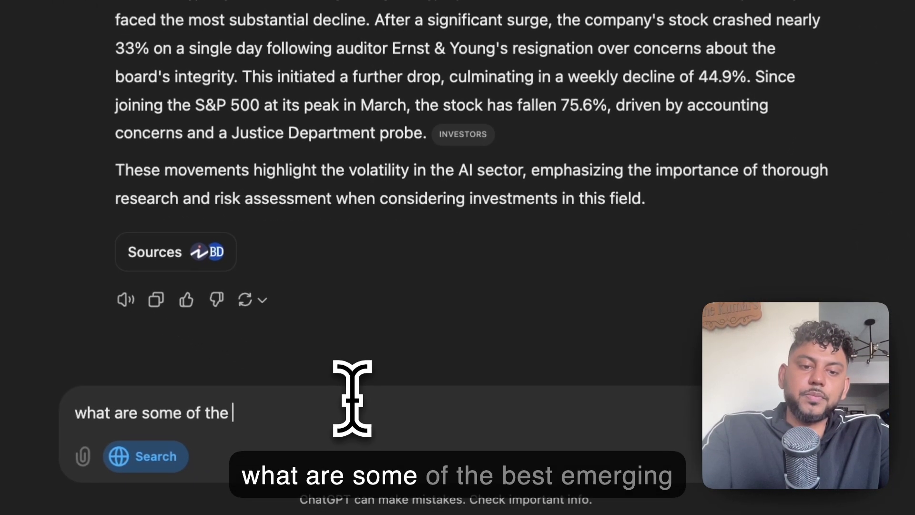
pyautogui.write('best emerging ai stock')
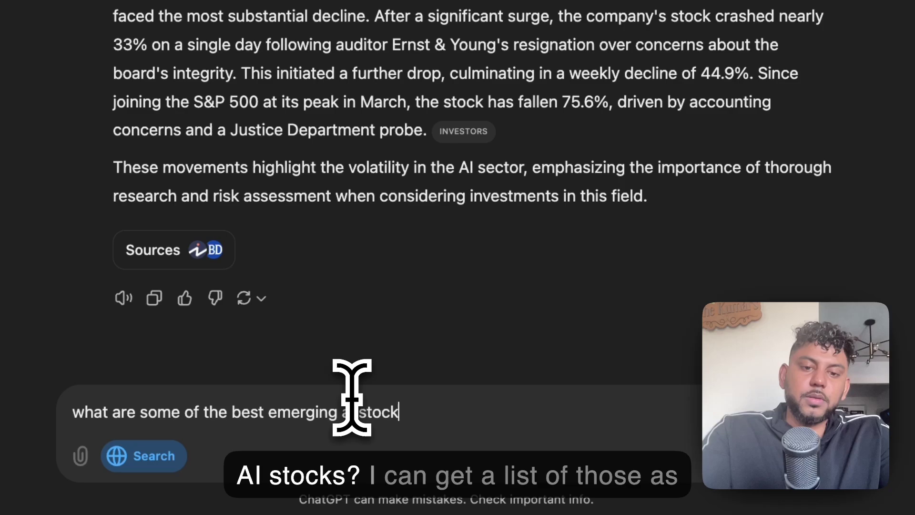
pyautogui.write('s')
pyautogui.press('Return')
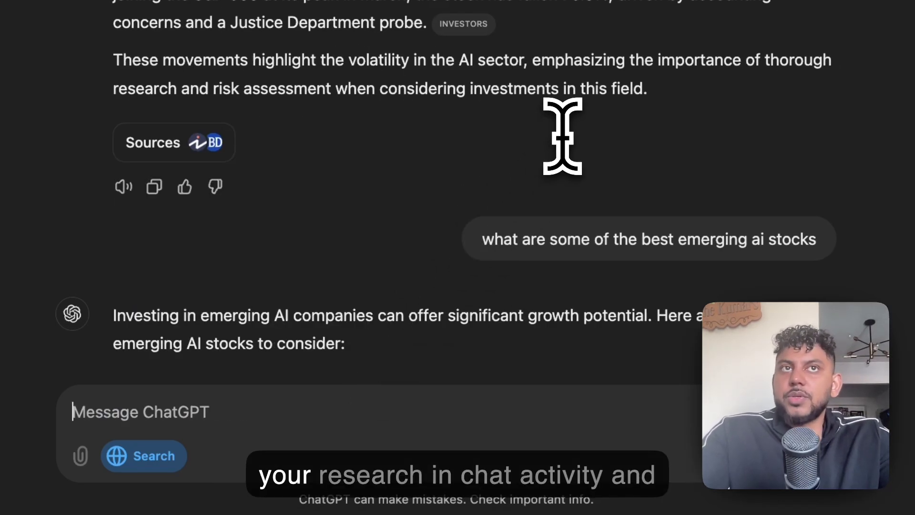
pyautogui.scroll(-7, 563, 136)
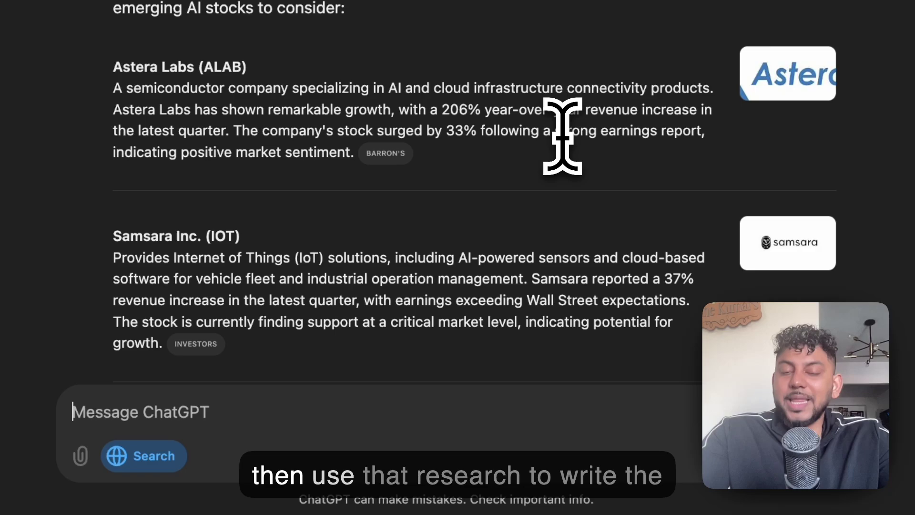
pyautogui.scroll(-7, 562, 136)
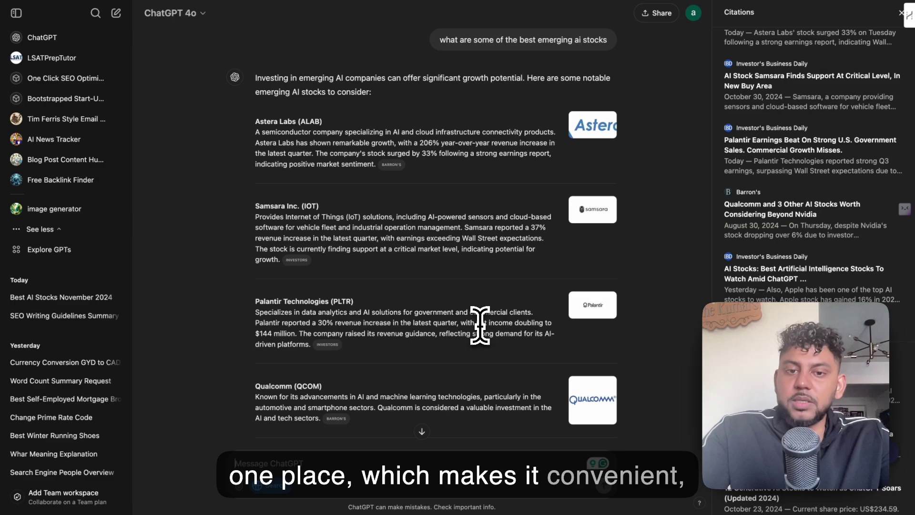
pyautogui.scroll(-4, 469, 219)
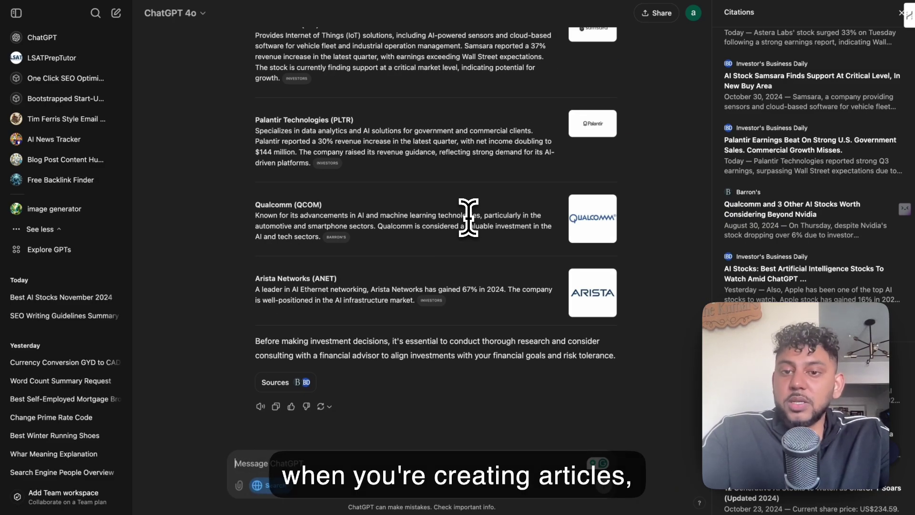
pyautogui.scroll(15, 469, 219)
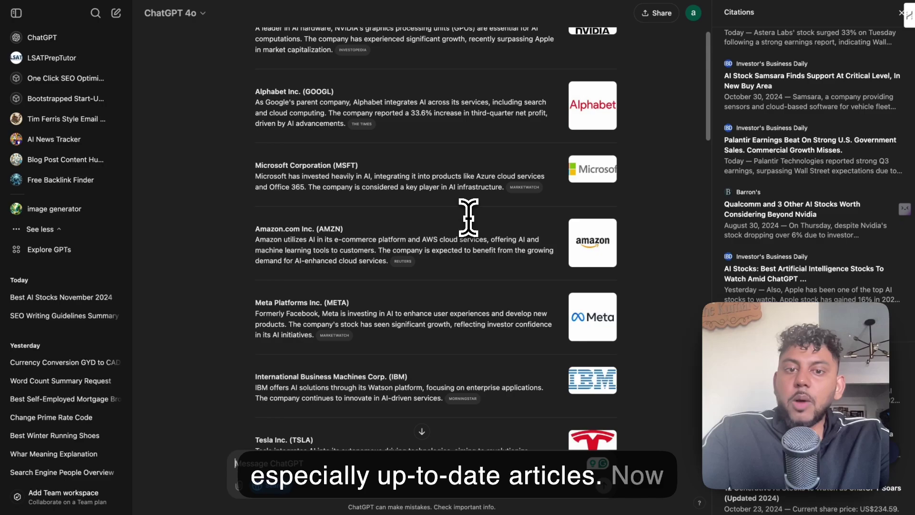
pyautogui.scroll(-14, 469, 219)
pyautogui.scroll(-1, 468, 219)
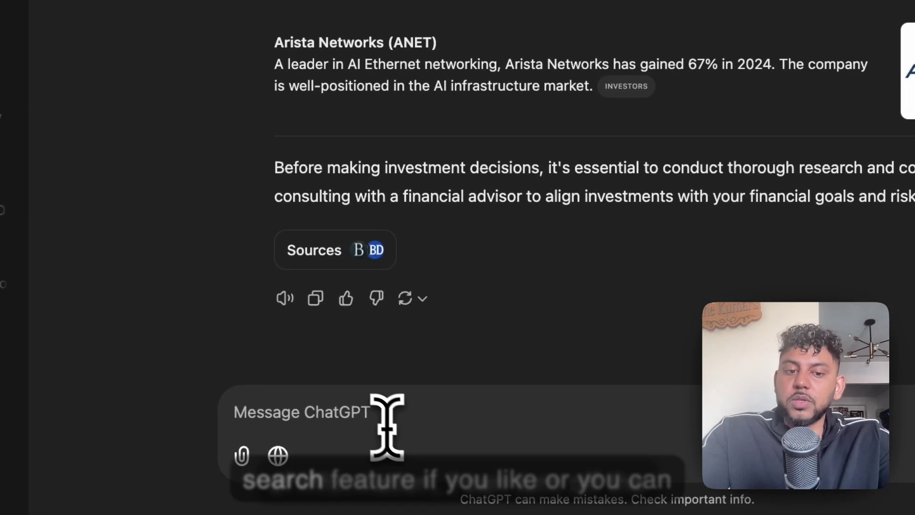
# Copy the blog post outline prompt from the SEO Prompt document back into ChatGPT's reach.
pyautogui.click(369, 414)
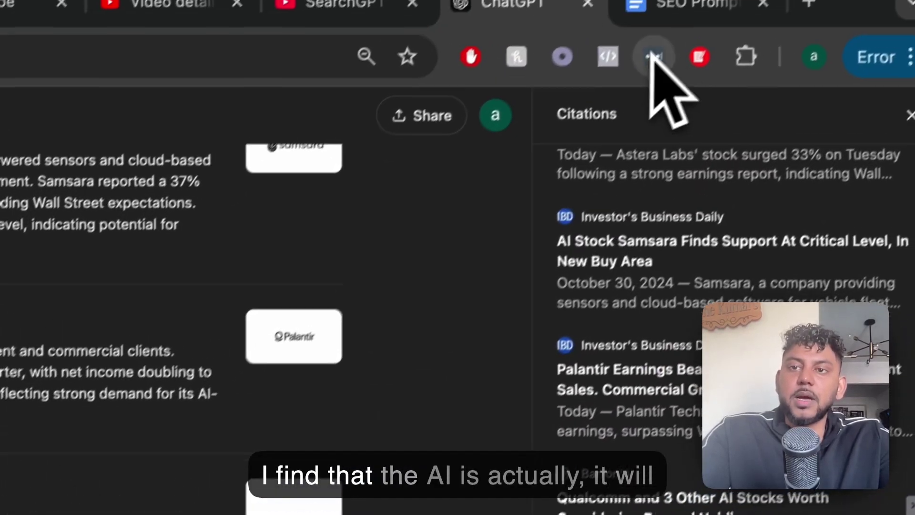
pyautogui.click(653, 24)
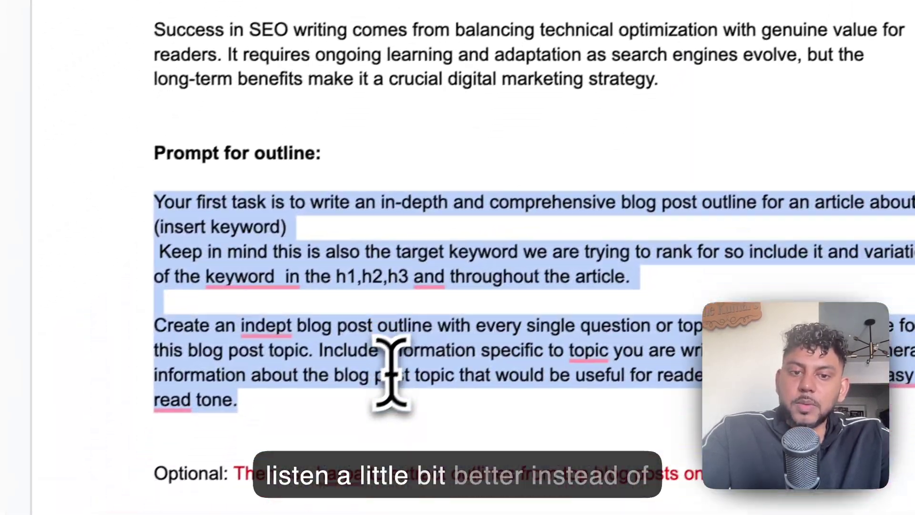
pyautogui.rightClick(408, 358)
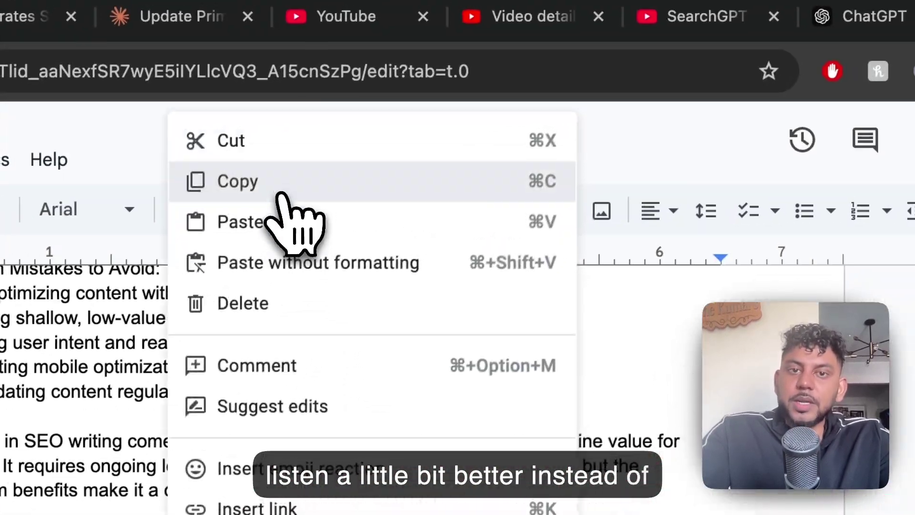
pyautogui.click(334, 88)
pyautogui.click(842, 14)
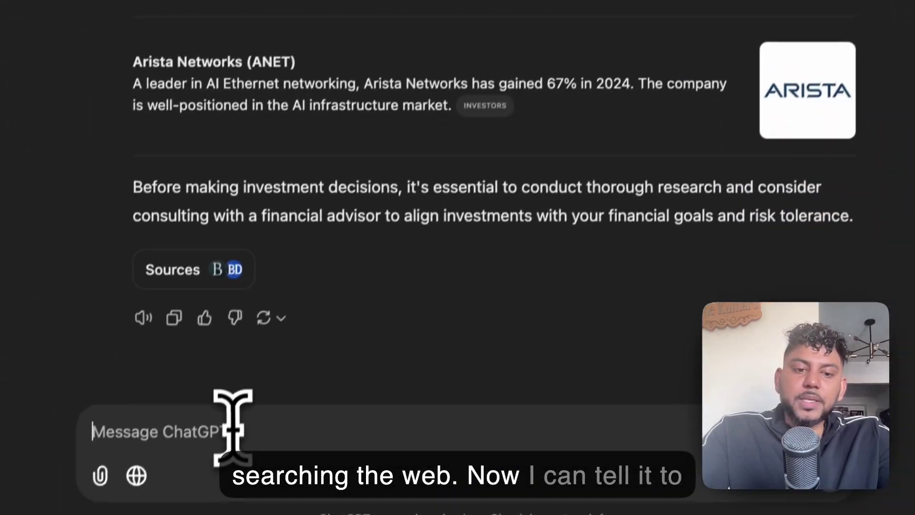
# Send the outline prompt with its (insert keyword) placeholder replaced by 'information above'.
pyautogui.click(228, 429)
pyautogui.press('super+v')
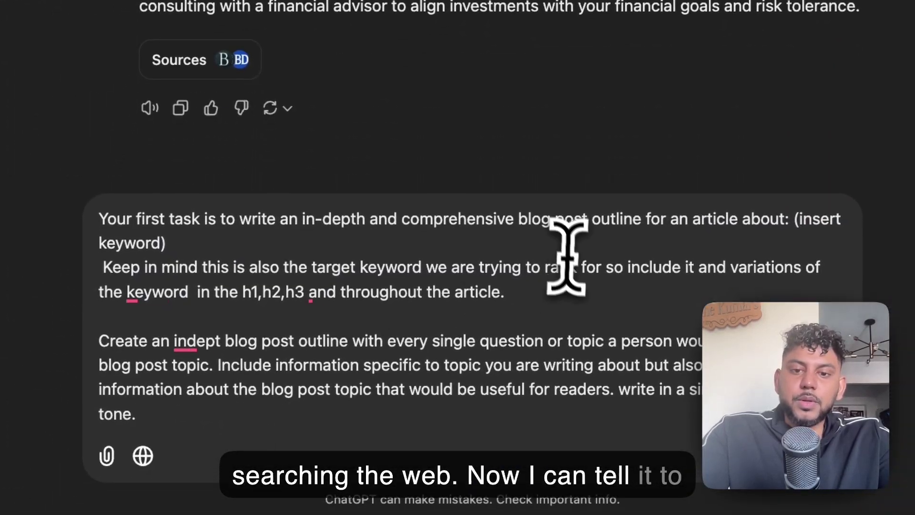
pyautogui.moveTo(623, 219); pyautogui.dragTo(796, 221)
pyautogui.press('BackSpace')
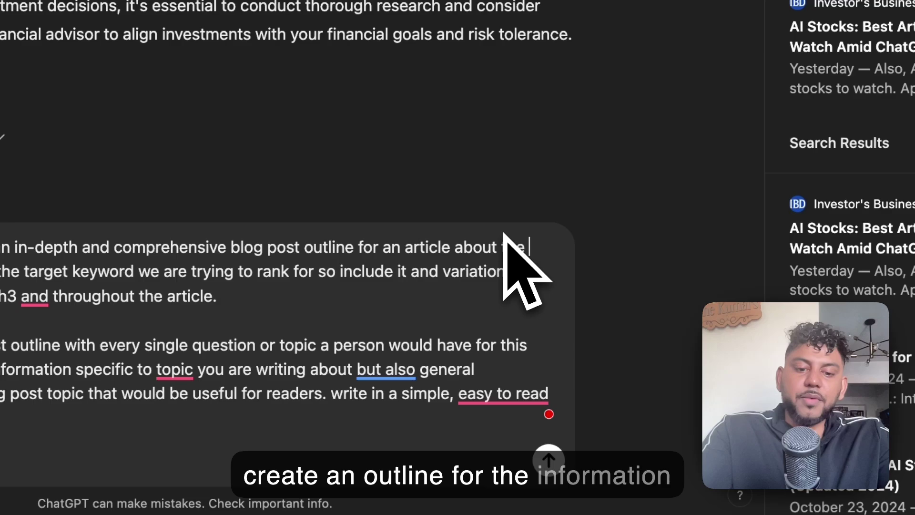
pyautogui.write('information avi')
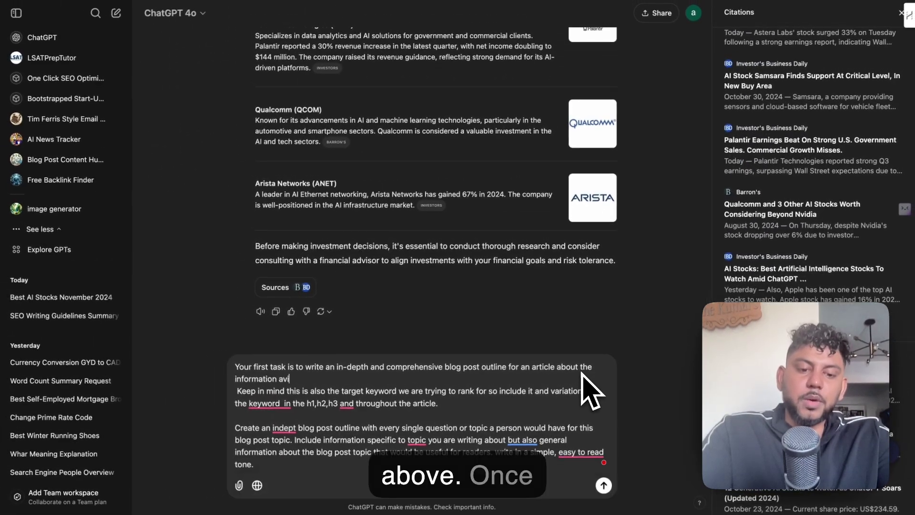
pyautogui.write('ove')
pyautogui.press('Return')
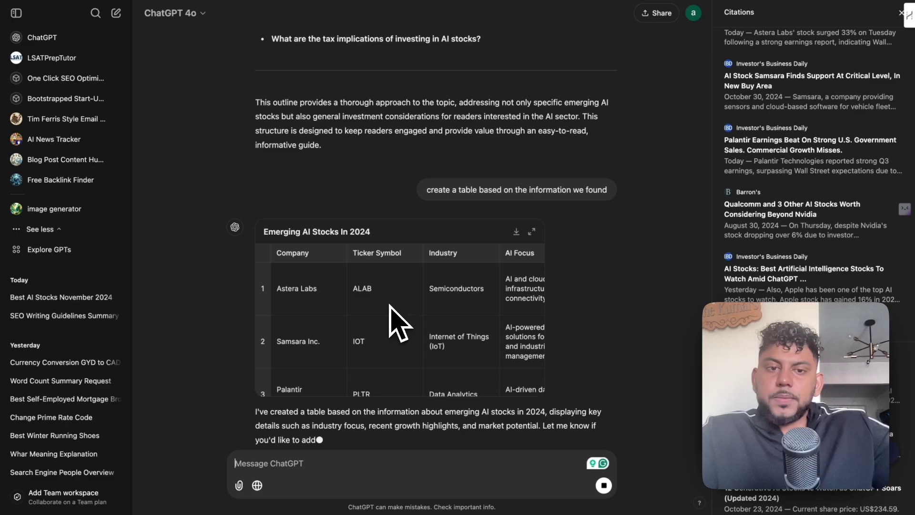
pyautogui.scroll(-1, 400, 318)
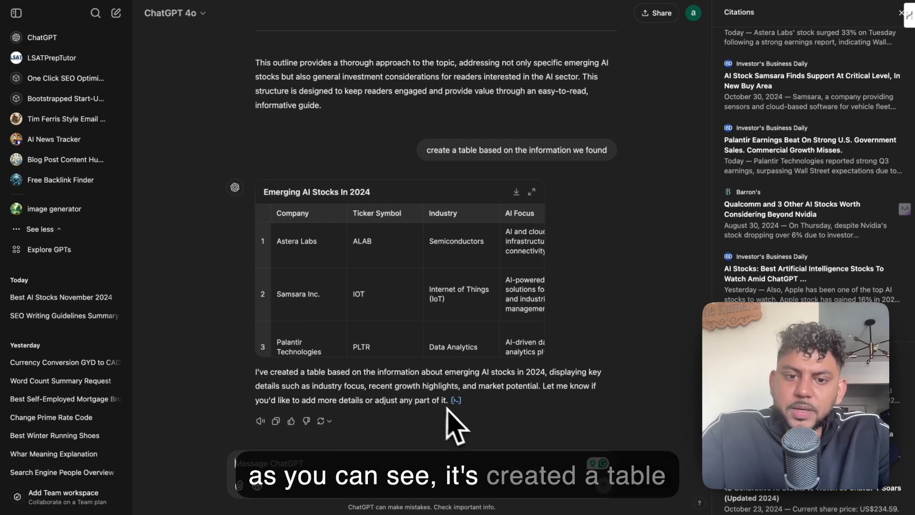
# Inspect the analysis code that generated the Emerging AI Stocks In 2024 table.
pyautogui.click(457, 382)
pyautogui.scroll(-5, 466, 400)
pyautogui.hscroll(5, 490, 249)
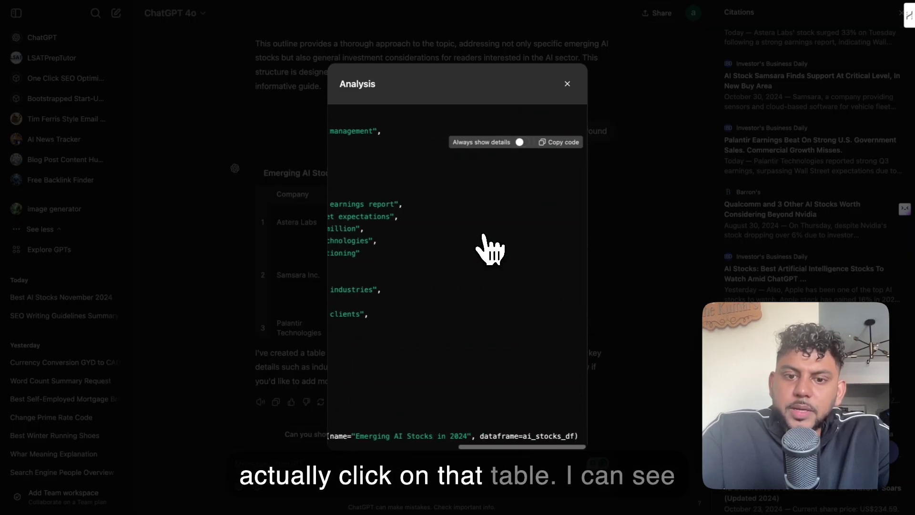
pyautogui.hscroll(-5, 486, 245)
pyautogui.scroll(5, 484, 245)
pyautogui.click(624, 151)
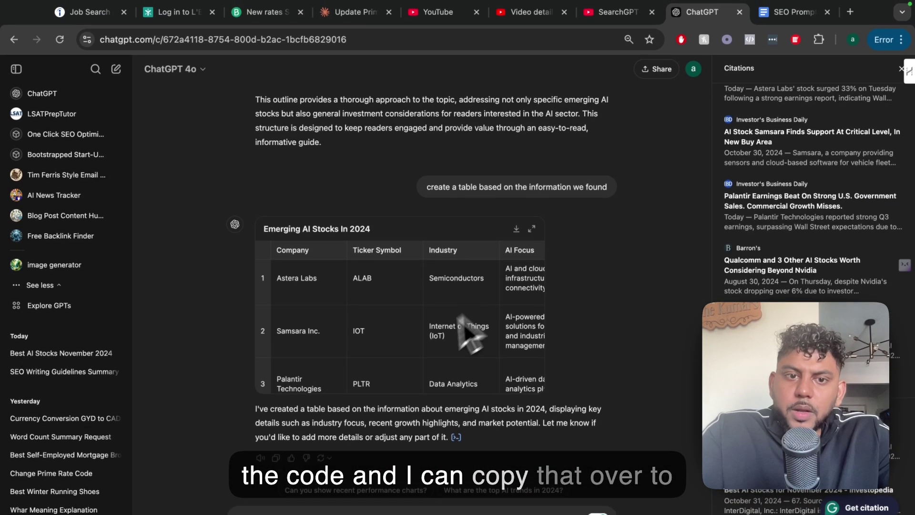
# Expand the stocks table to show all five companies with growth and market-potential columns.
pyautogui.hscroll(5, 405, 319)
pyautogui.hscroll(-5, 401, 316)
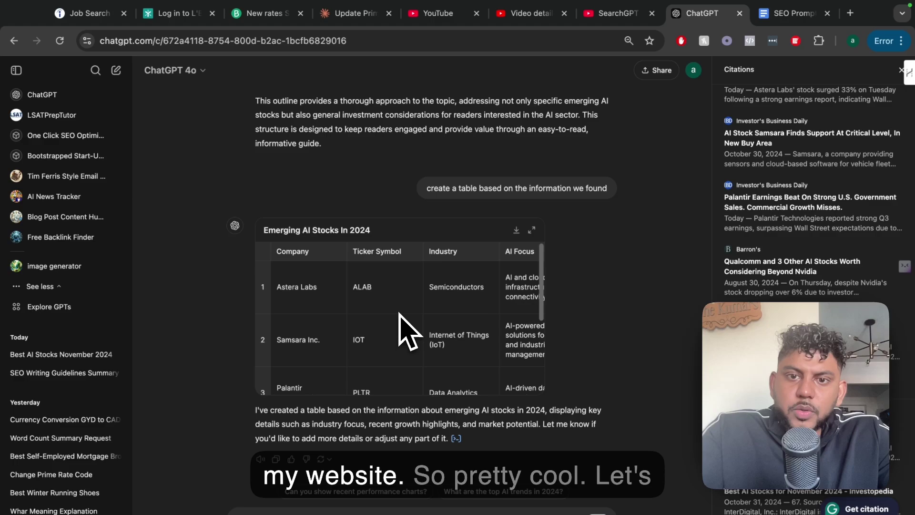
pyautogui.hscroll(5, 405, 329)
pyautogui.click(531, 230)
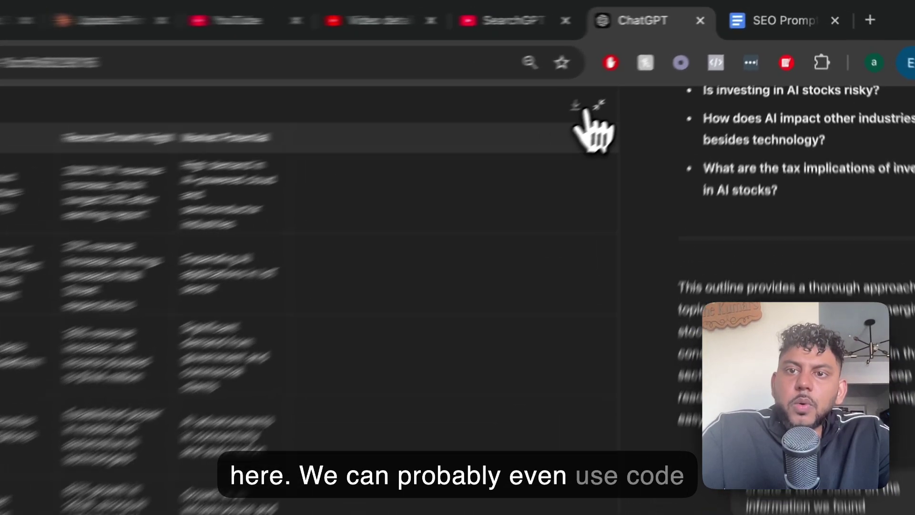
# Ask ChatGPT to visualize the table data using code interpreter and enlarge the resulting chart.
pyautogui.click(673, 68)
pyautogui.write('c')
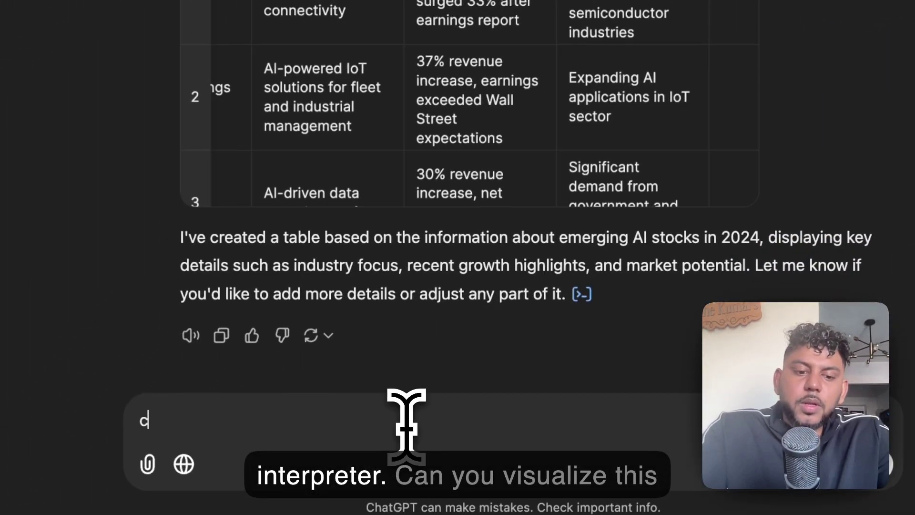
pyautogui.write('an you vis')
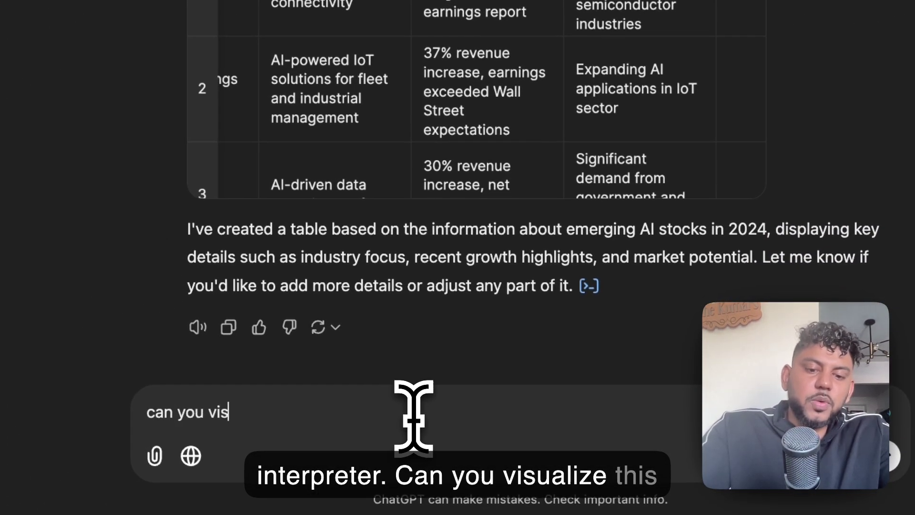
pyautogui.write('ualize this data')
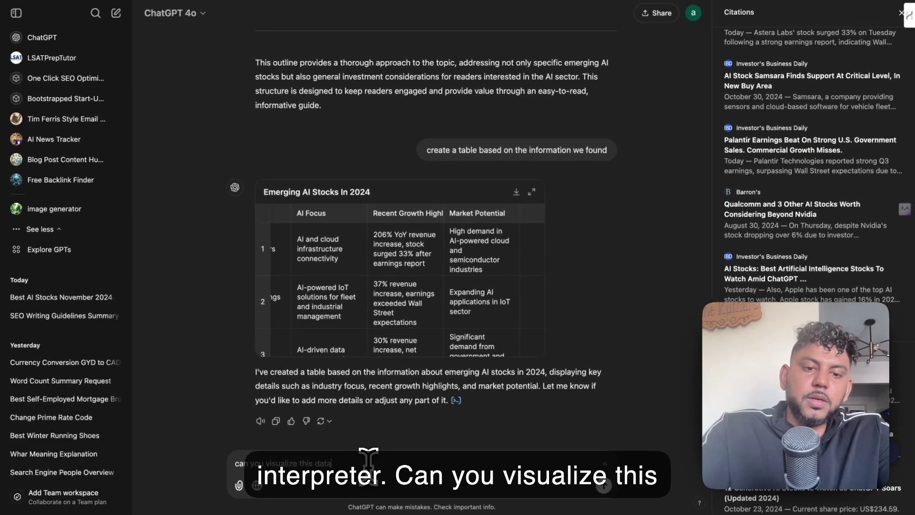
pyautogui.write('using code interpreter')
pyautogui.press('Return')
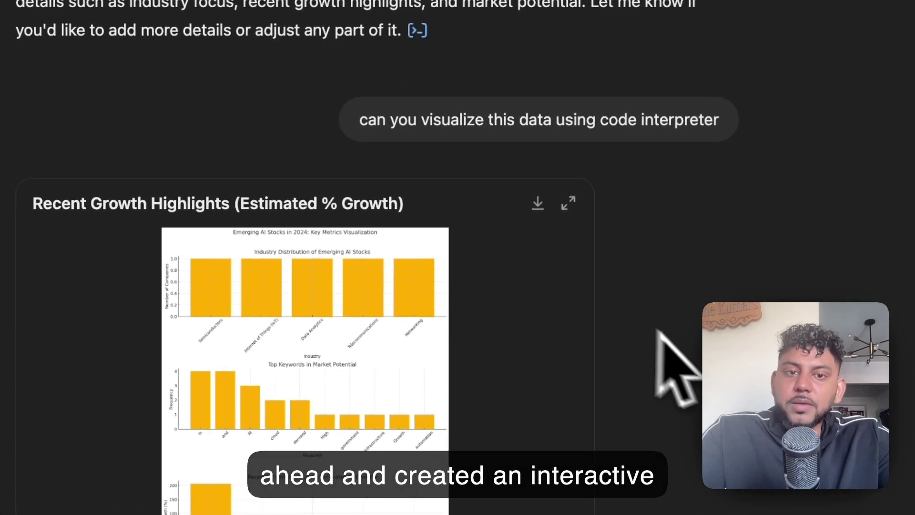
pyautogui.scroll(-1, 477, 315)
pyautogui.click(571, 166)
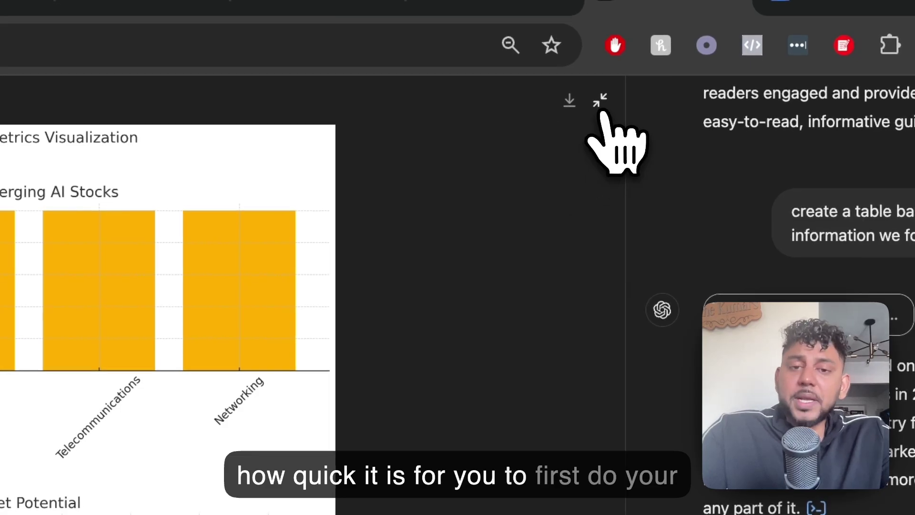
# Collapse the chart, then select the full blog article prompt paragraph in the SEO Prompts document.
pyautogui.click(602, 106)
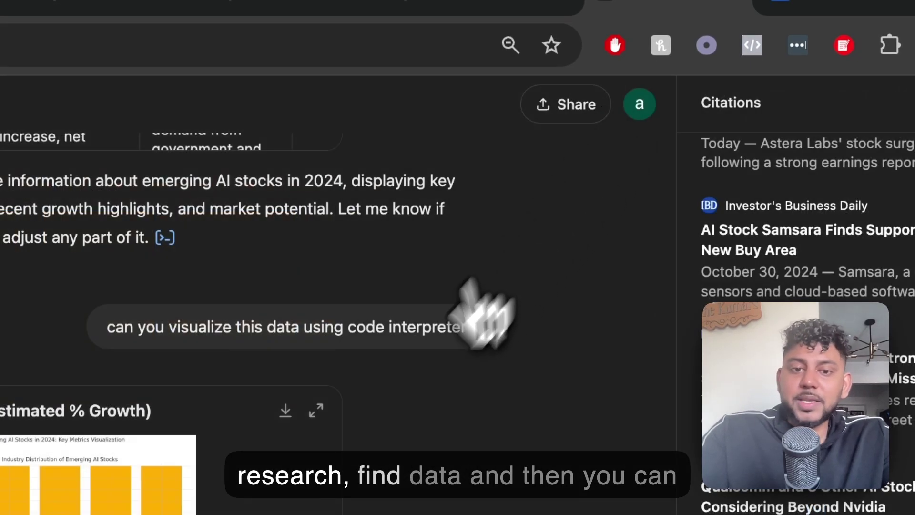
pyautogui.scroll(-10, 394, 360)
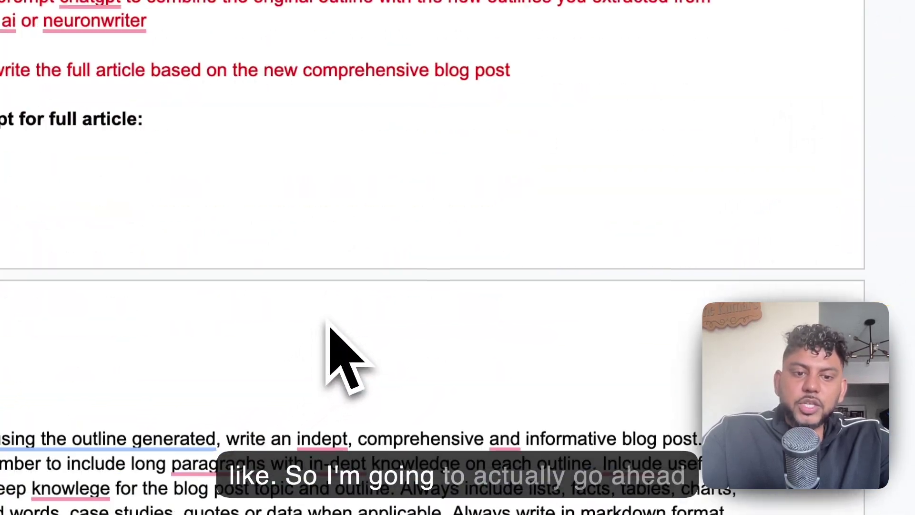
pyautogui.scroll(-3, 337, 348)
pyautogui.tripleClick(361, 388)
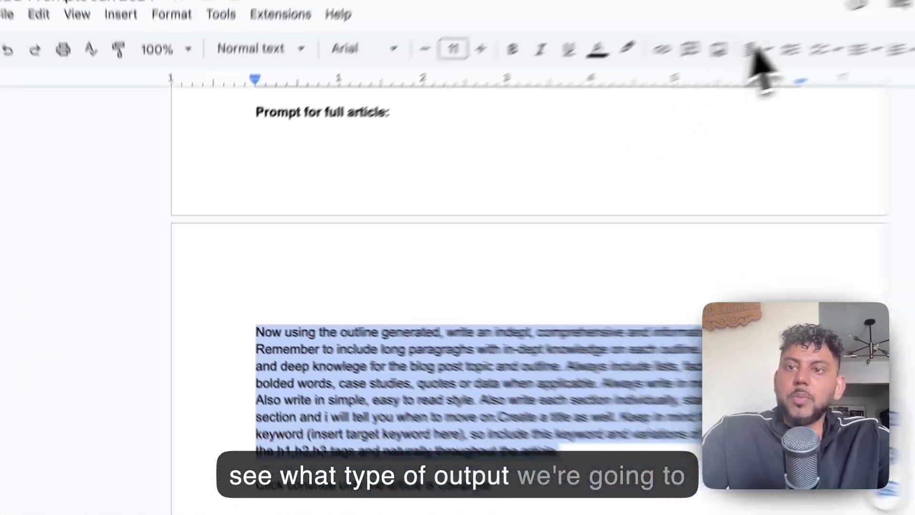
# Paste the full-article prompt into ChatGPT without the 'write each section individually' sentence and send it.
pyautogui.click(713, 11)
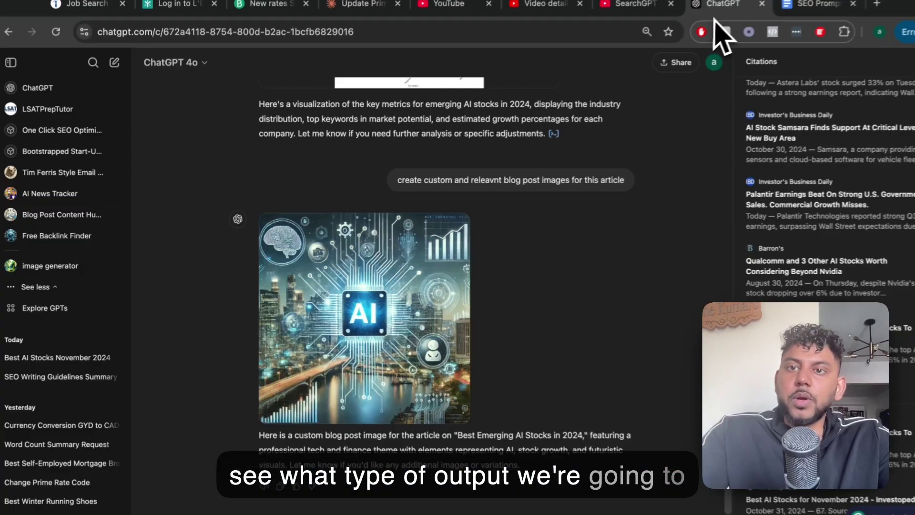
pyautogui.press('super+space')
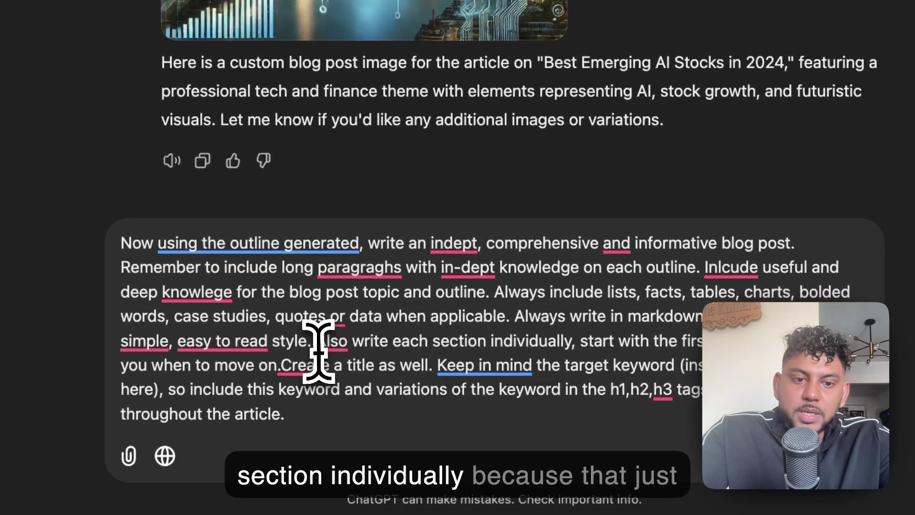
pyautogui.press('BackSpace')
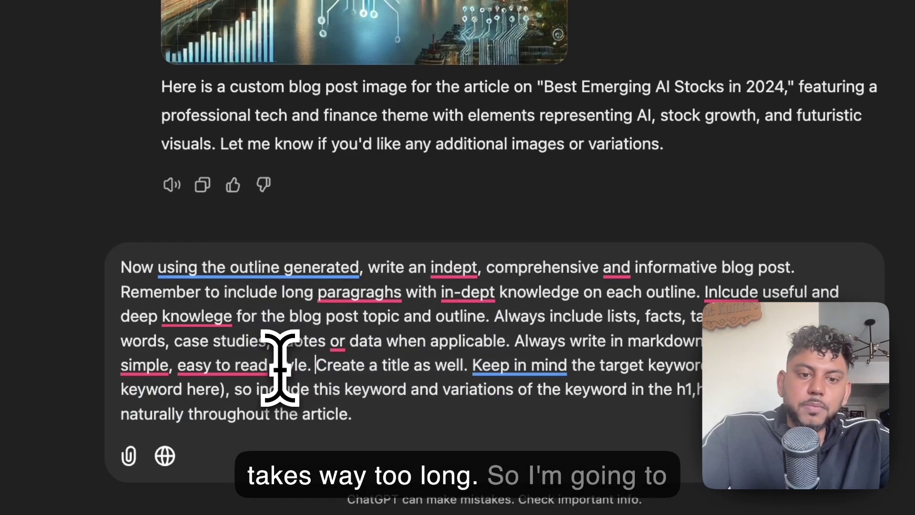
pyautogui.press('Return')
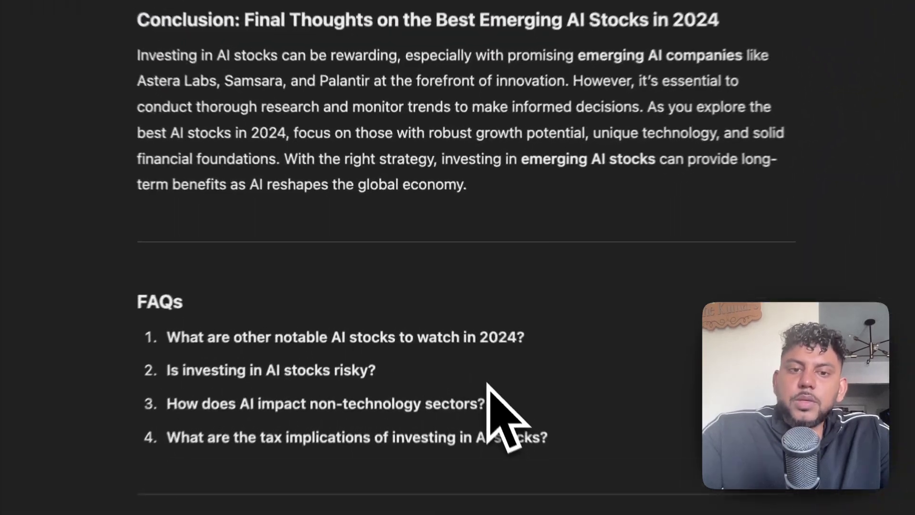
# Count the article's words with Word Counter Plus (1310), then scroll down to its FAQ ending.
pyautogui.moveTo(513, 350); pyautogui.dragTo(364, 120)
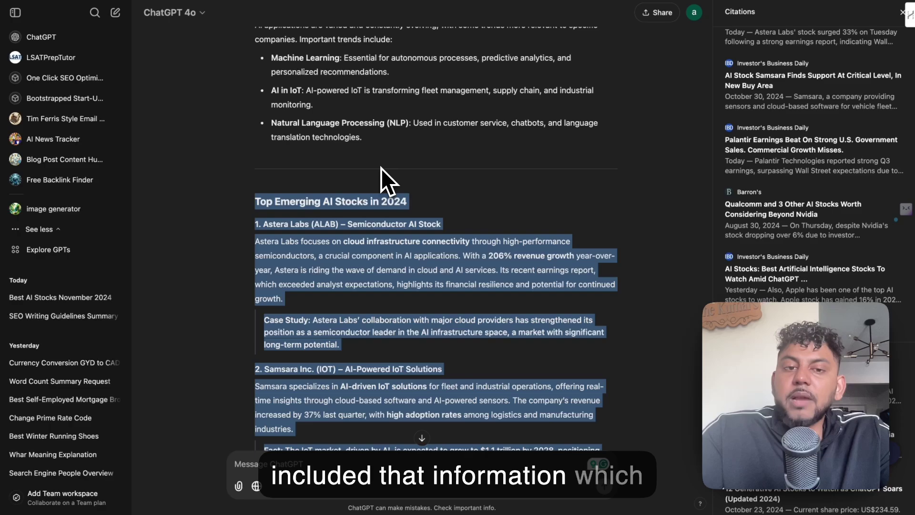
pyautogui.moveTo(381, 168); pyautogui.dragTo(282, 293)
pyautogui.rightClick(283, 291)
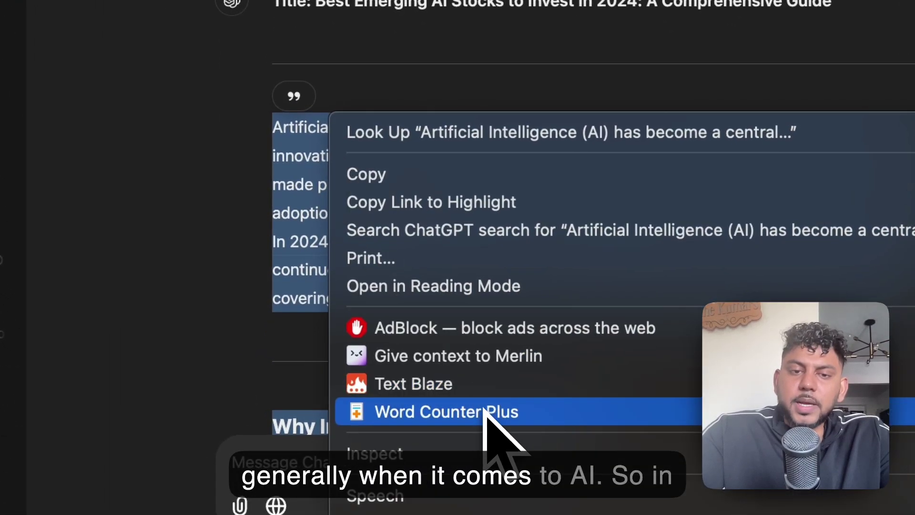
pyautogui.click(485, 411)
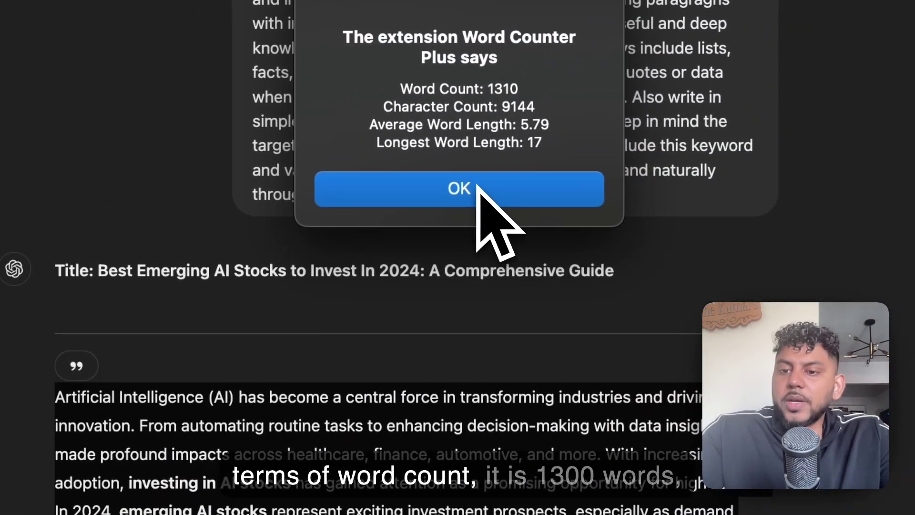
pyautogui.click(476, 186)
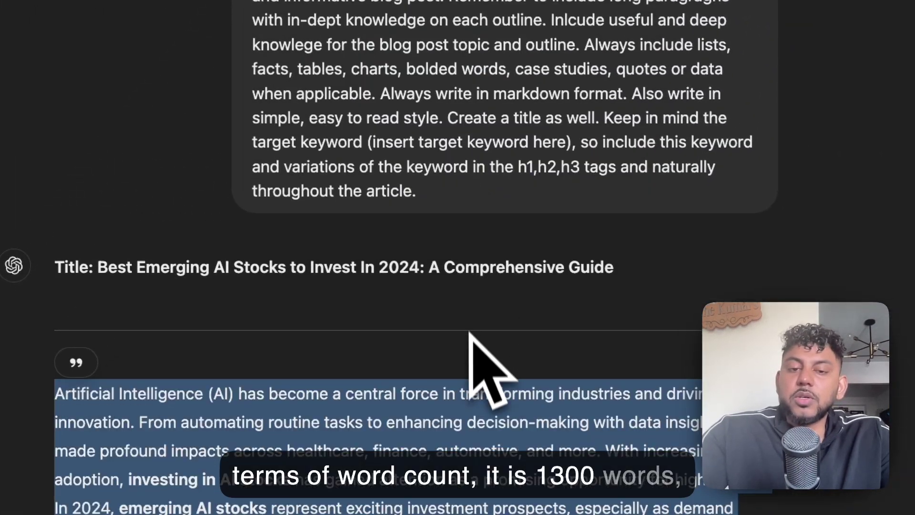
pyautogui.scroll(-1, 476, 357)
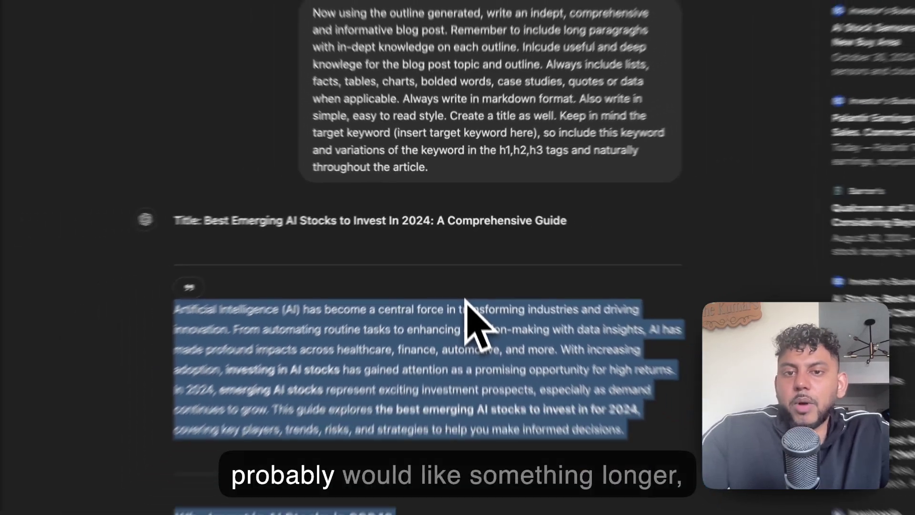
pyautogui.scroll(-5, 467, 286)
pyautogui.scroll(-10, 467, 284)
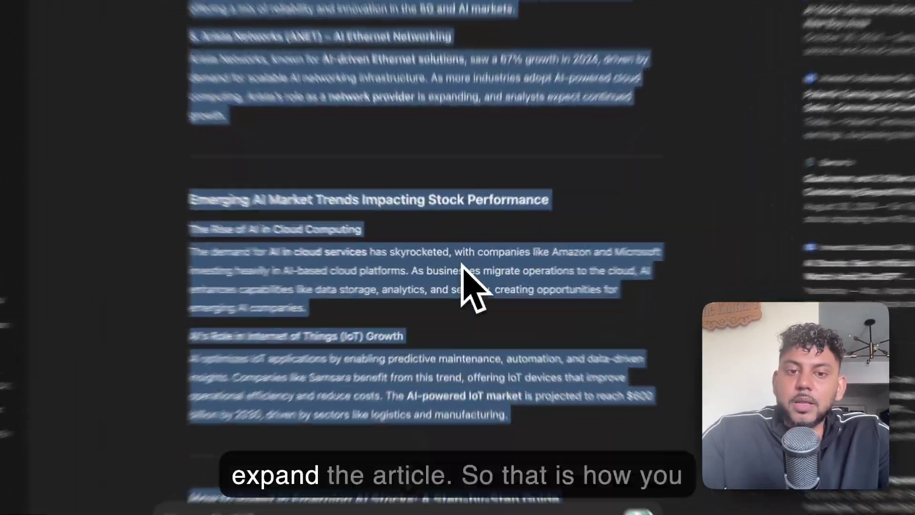
pyautogui.click(469, 285)
pyautogui.scroll(-15, 460, 254)
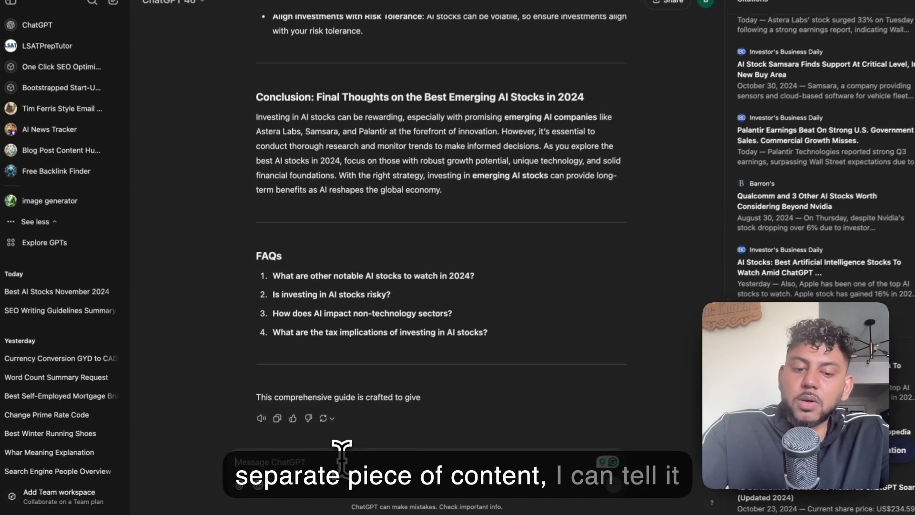
# Send the request 'use this to create a unique linkedin post' for the finished article.
pyautogui.write('create a')
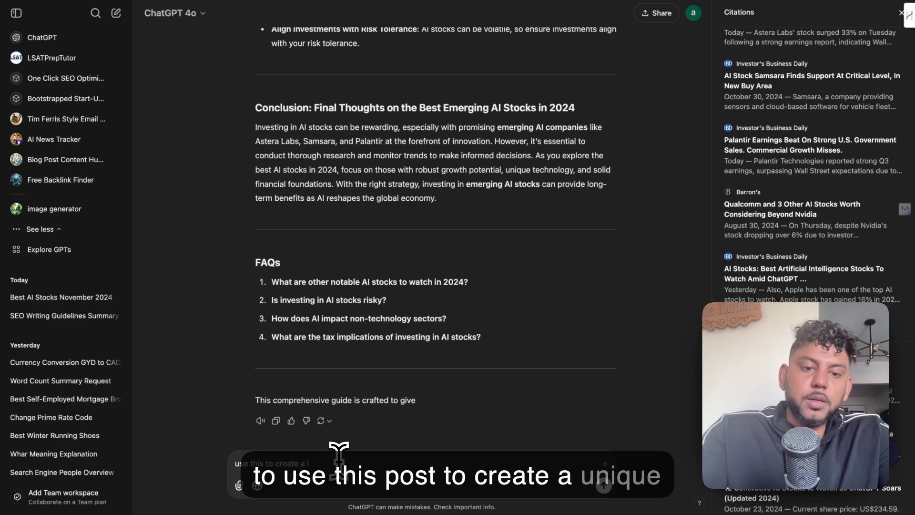
pyautogui.write('ique linkedi')
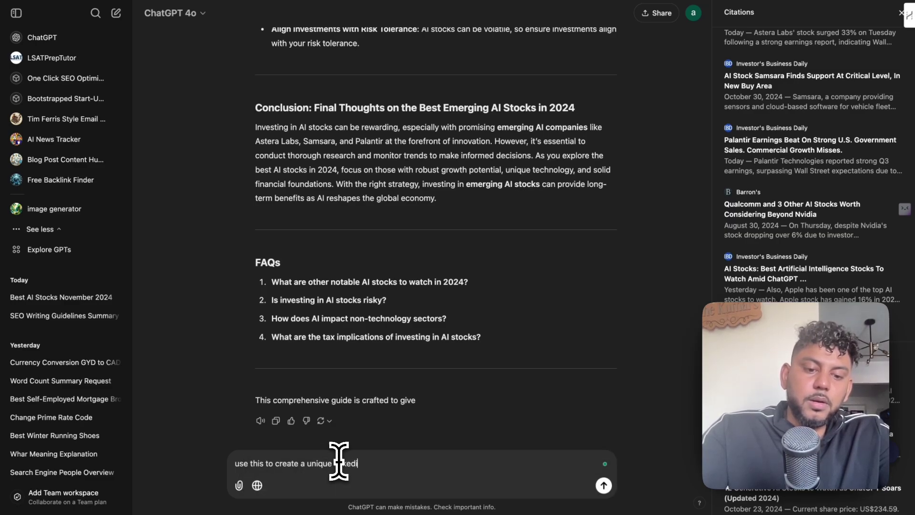
pyautogui.write('n poat')
pyautogui.press('BackSpace')
pyautogui.press('BackSpace')
pyautogui.press('BackSpace')
pyautogui.write('s')
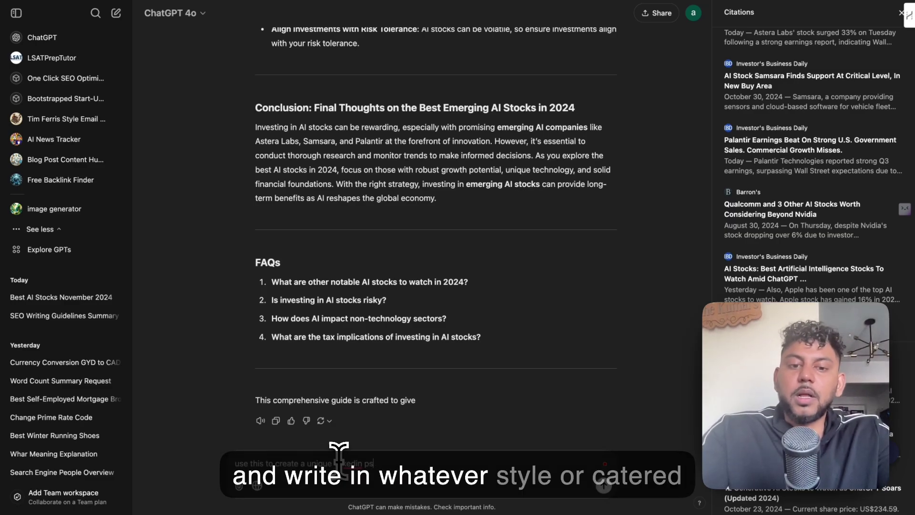
pyautogui.write('t')
pyautogui.press('Return')
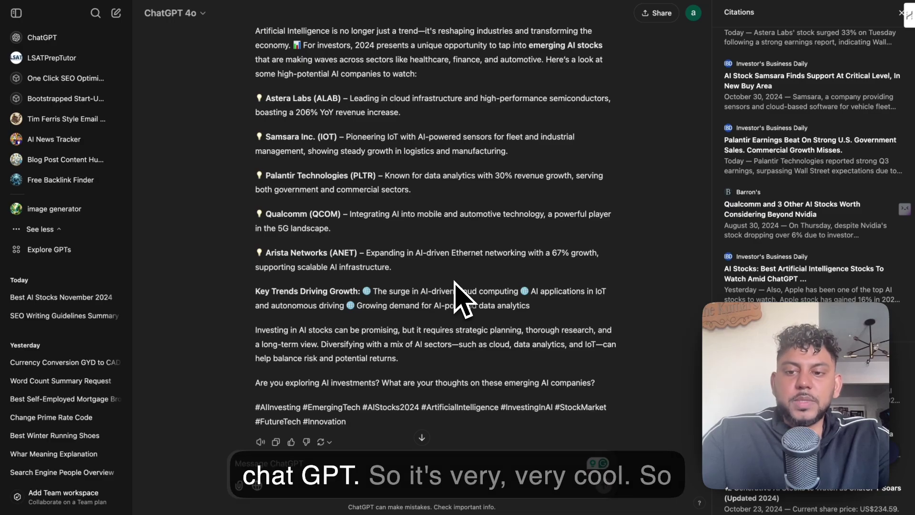
# Scroll through the generated LinkedIn post and back up over the earlier article to review it.
pyautogui.scroll(-1, 454, 282)
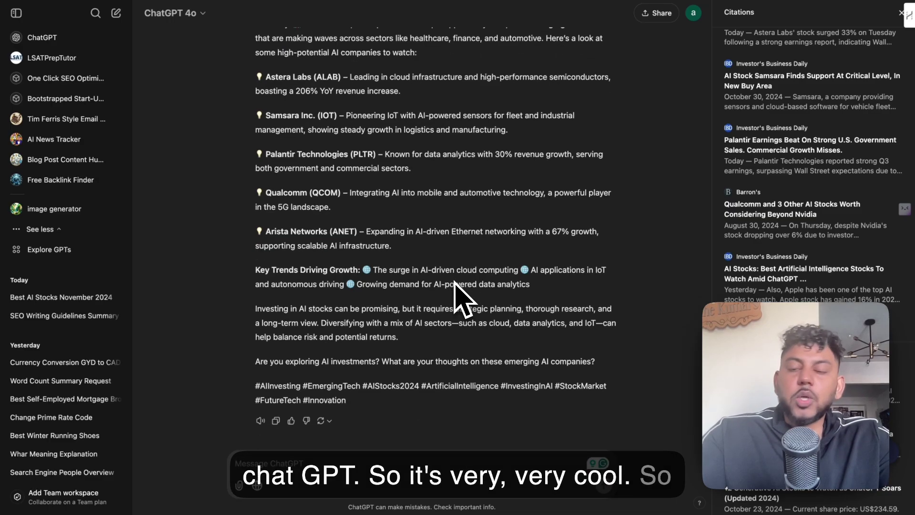
pyautogui.scroll(10, 456, 282)
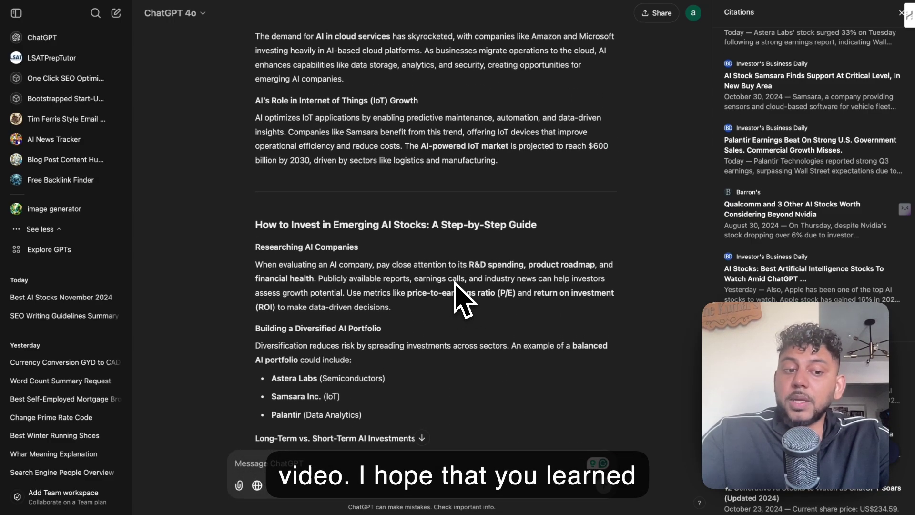
pyautogui.scroll(15, 455, 282)
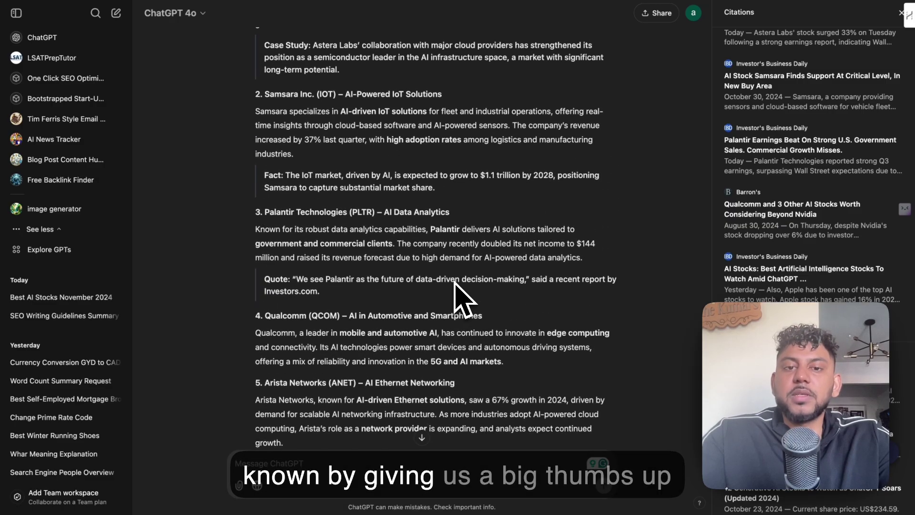
pyautogui.scroll(2, 454, 282)
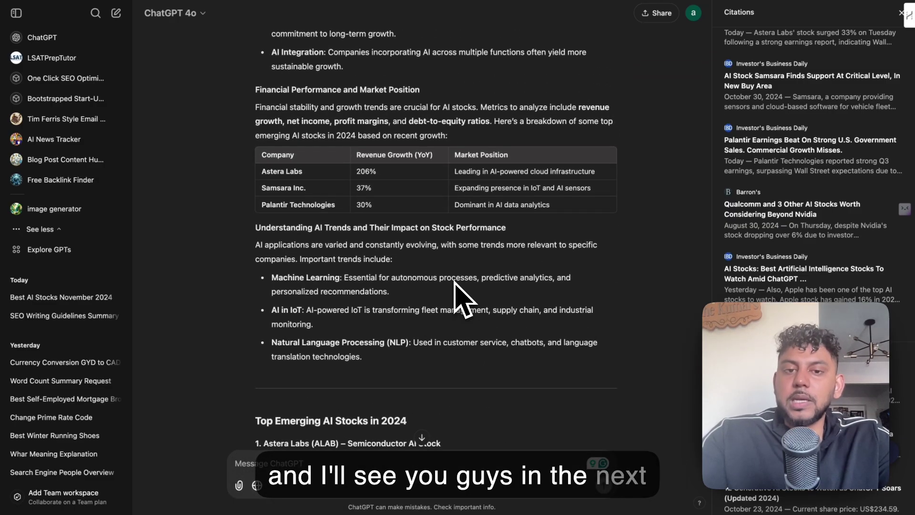